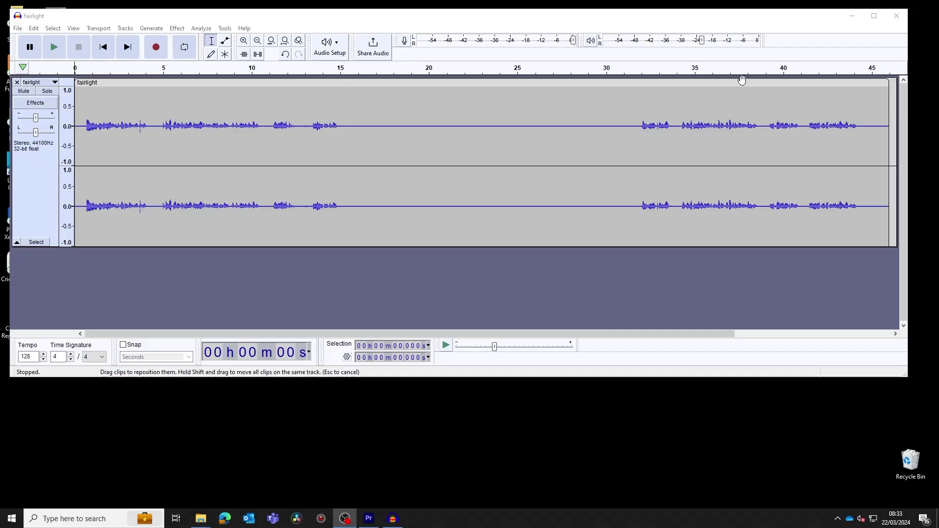
Lower Audacity's playback level and raise the playback speed to 2.32x.
left_click(693, 43)
left_click_drag(693, 43, 639, 43)
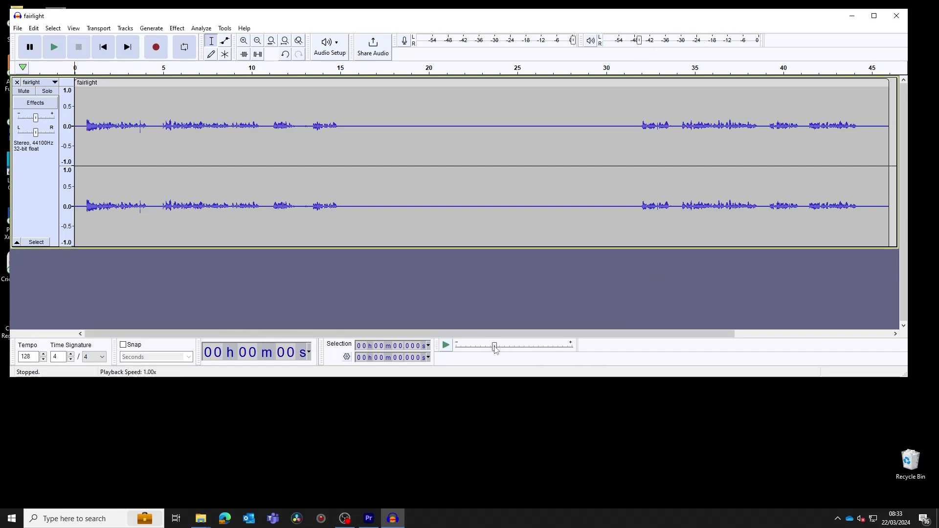
left_click_drag(495, 347, 546, 350)
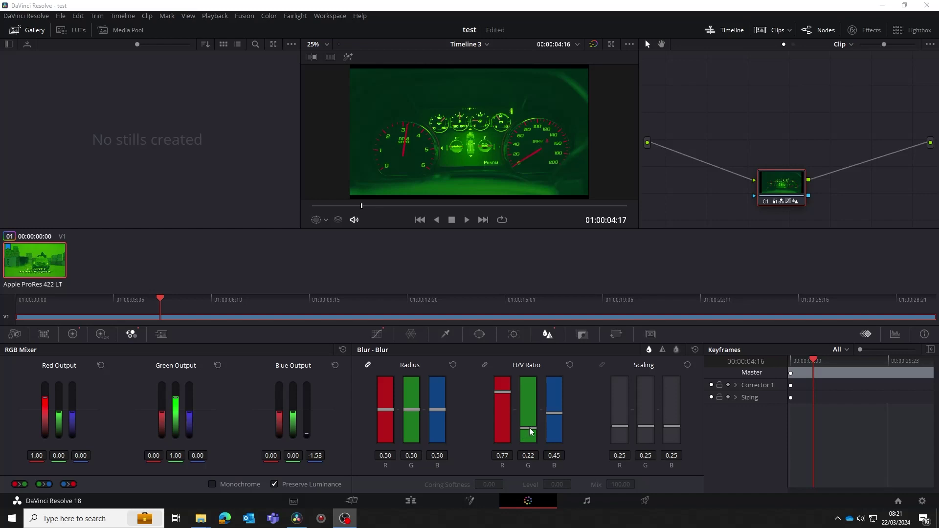
Set the Blur H/V Ratio green to 0.71 and blue to 0.25.
left_click_drag(531, 432, 500, 423)
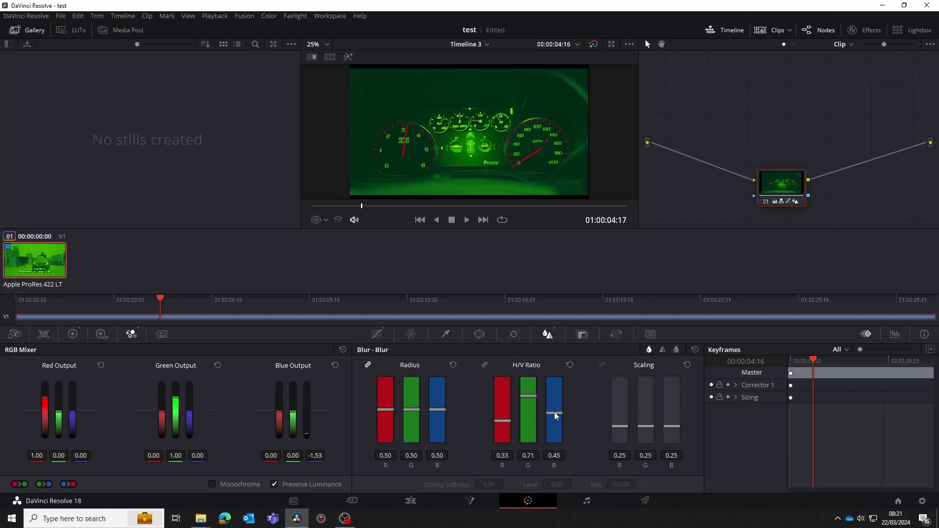
left_click_drag(556, 416, 557, 434)
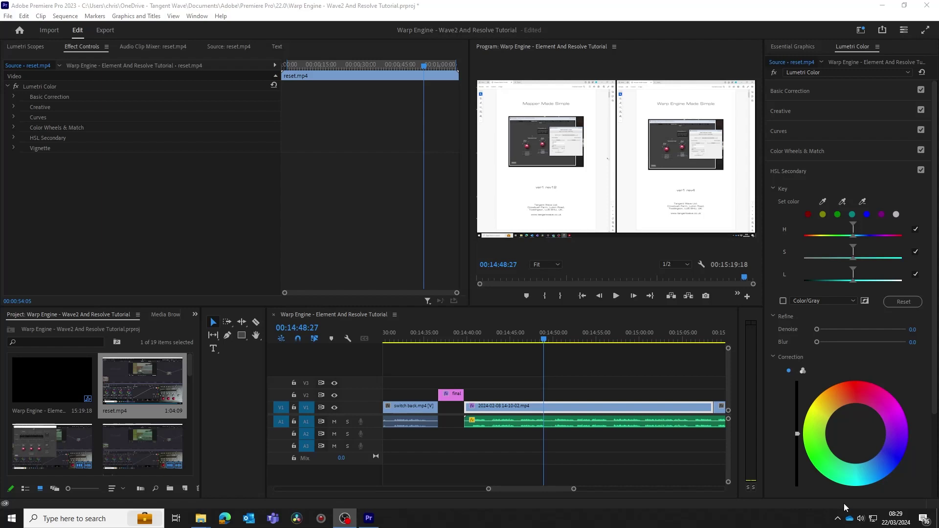
Widen the HSL Secondary hue and lightness ranges and raise Refine Denoise to about 90.7.
left_click(797, 433)
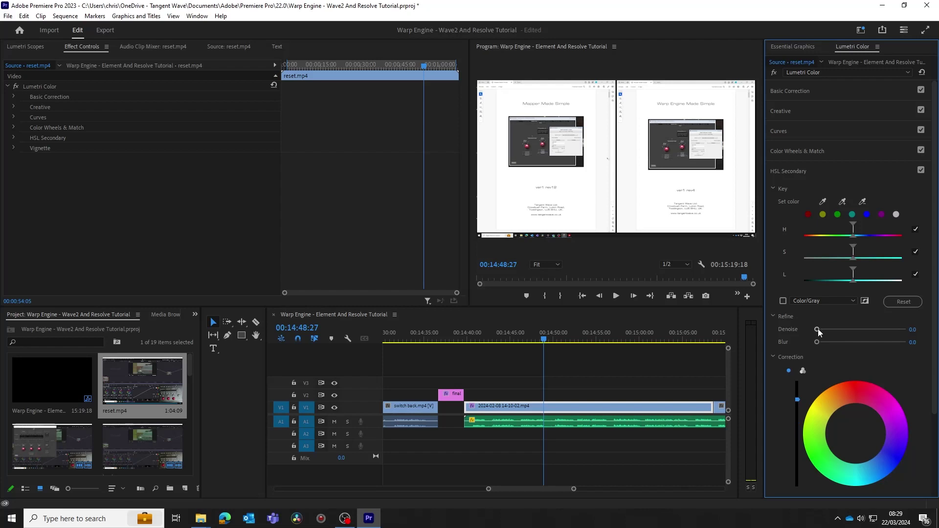
left_click_drag(818, 329, 897, 328)
left_click_drag(855, 284, 821, 282)
left_click_drag(853, 235, 823, 235)
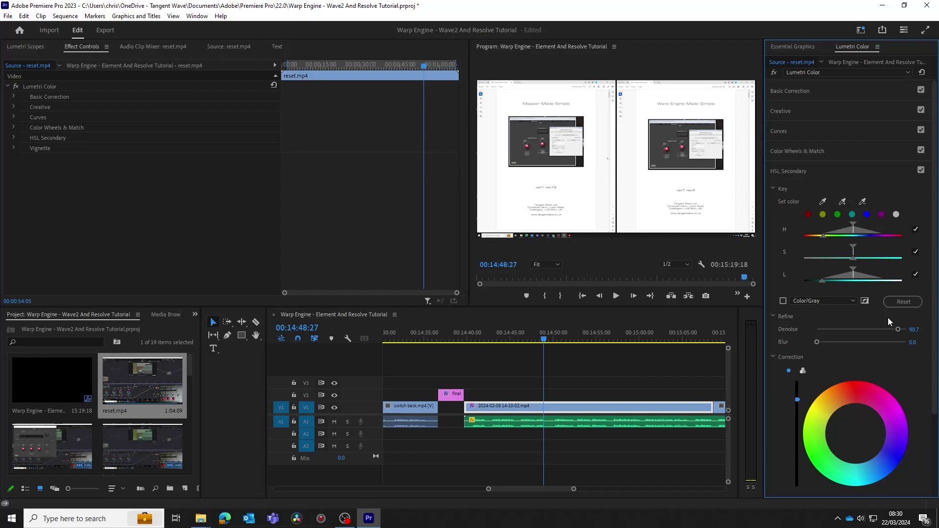
left_click_drag(899, 330, 864, 329)
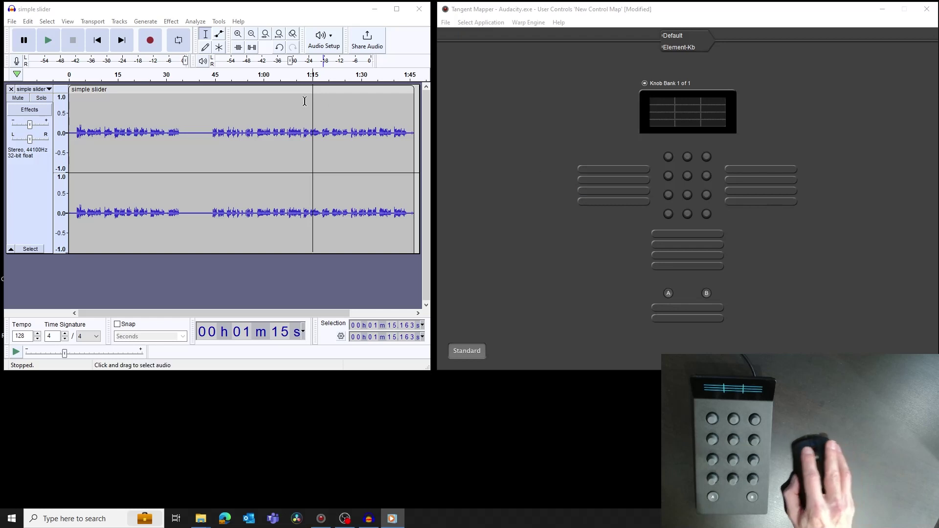
Move Audacity's Playback Level slider down to 37%, then up to about 52%.
scroll(255, 64, "up", 2)
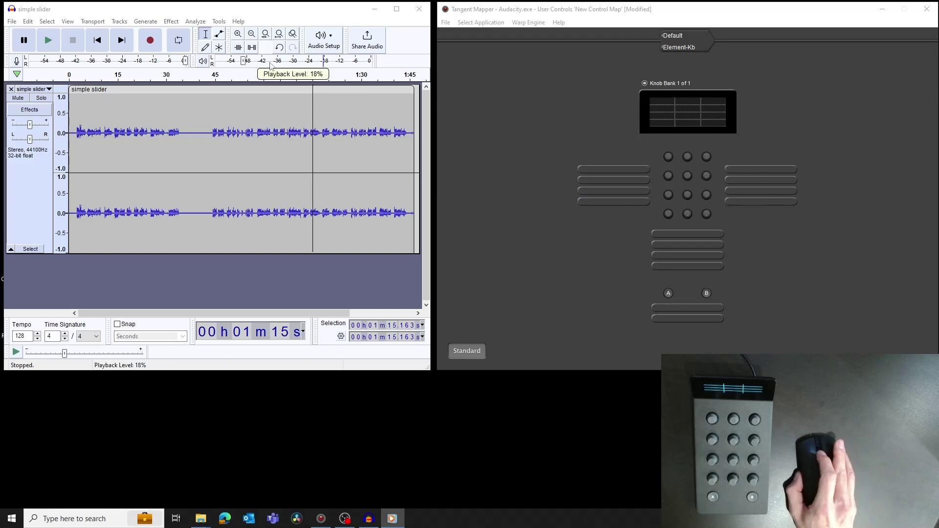
scroll(272, 66, "down", 4)
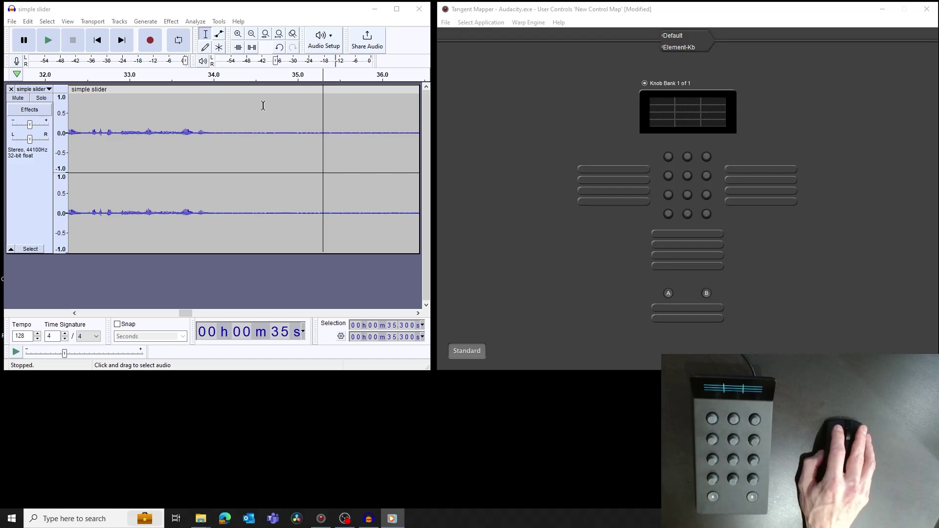
mouse_move(269, 62)
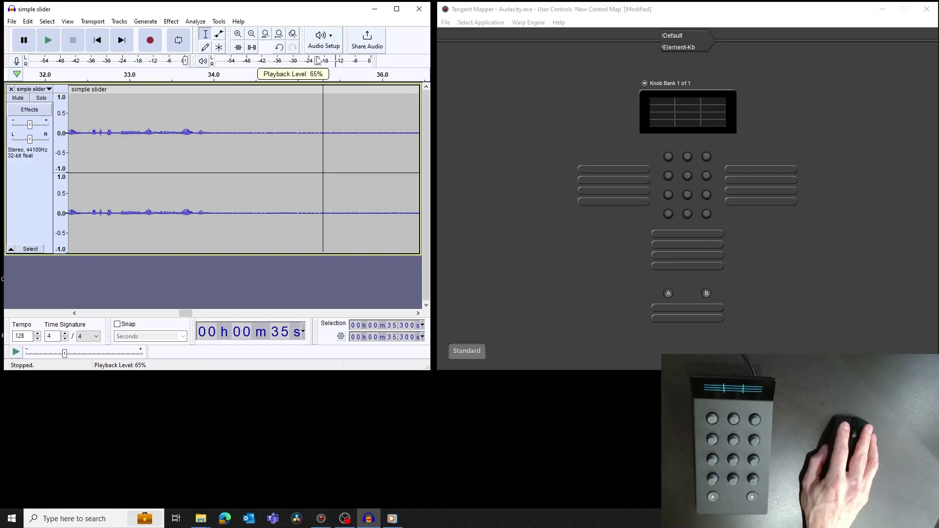
left_click_drag(317, 61, 276, 62)
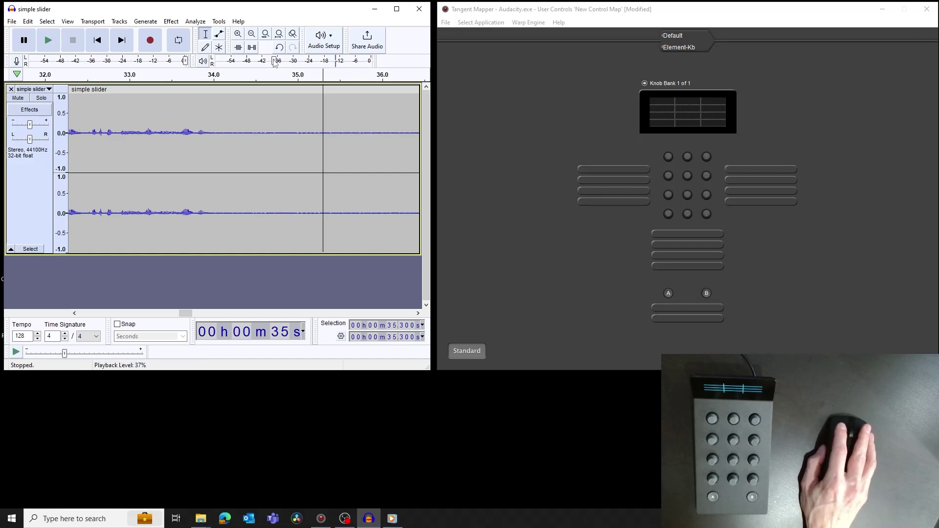
mouse_move(275, 62)
left_mouse_down()
mouse_move(258, 61)
mouse_move(316, 62)
mouse_move(266, 61)
left_mouse_up()
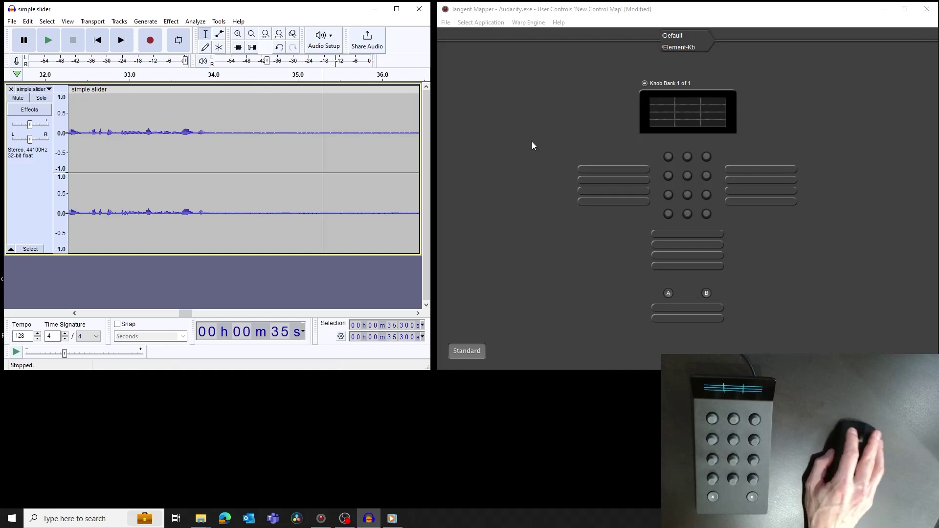
Map knob 1 to a new Warp script recording a drag of Audacity's playback level slider.
left_click(668, 157)
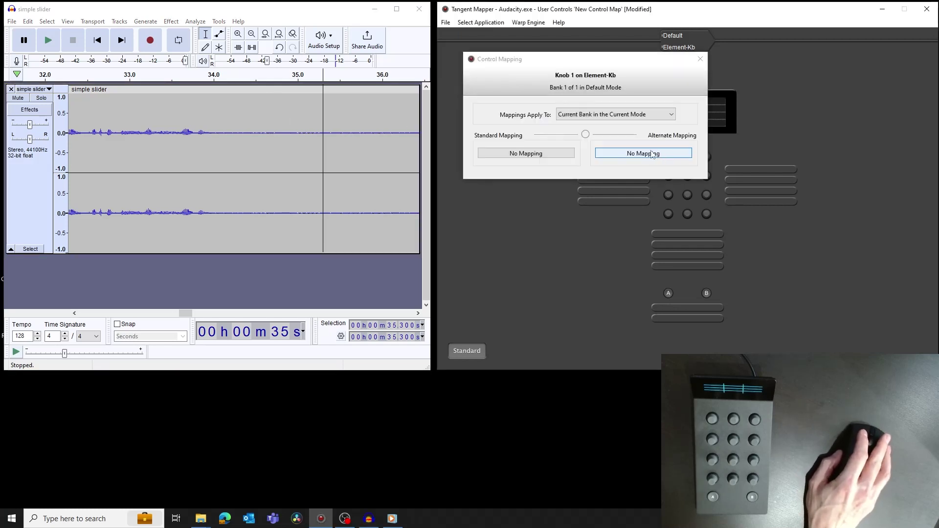
left_click(540, 154)
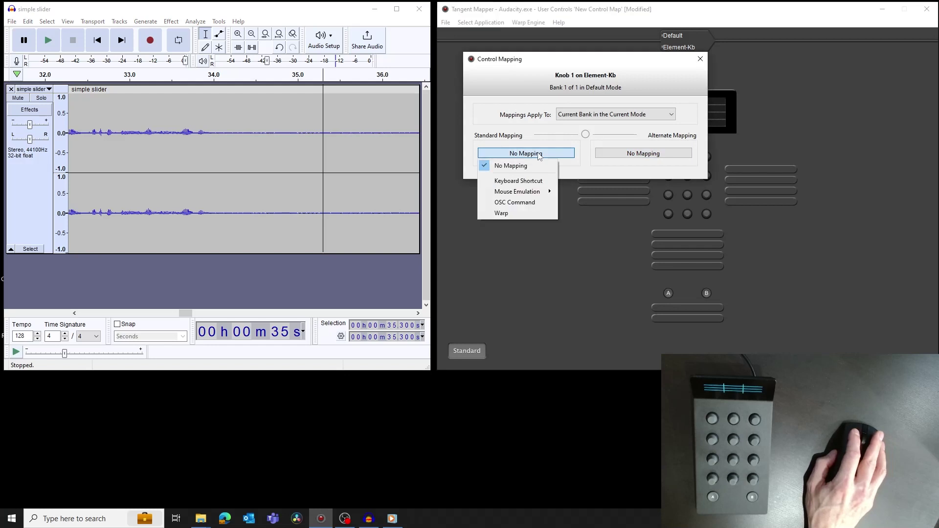
left_click(523, 213)
left_click(492, 275)
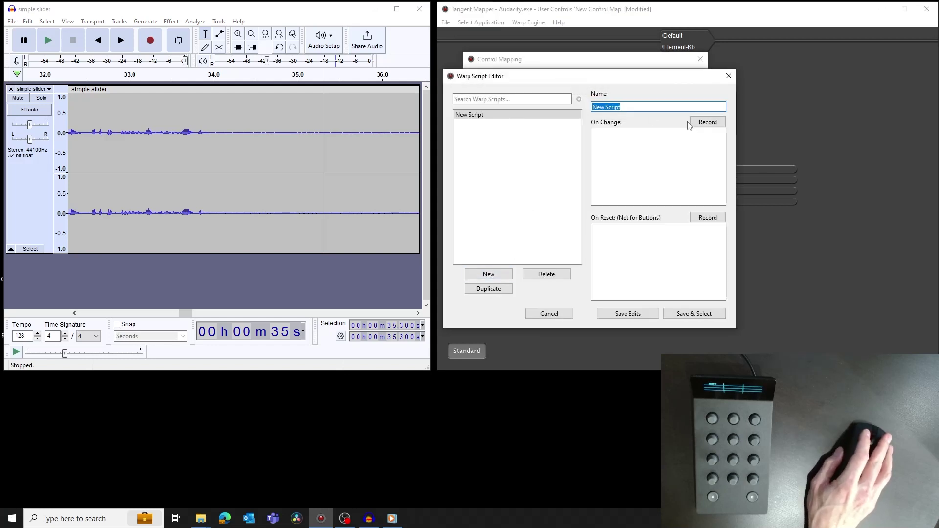
left_click(705, 122)
left_click_drag(267, 61, 296, 63)
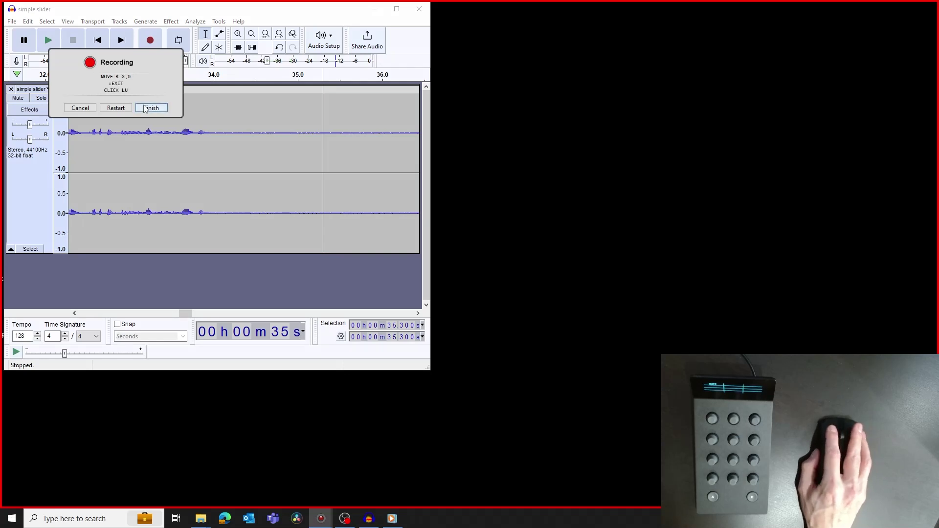
left_click(151, 108)
Save the script to knob 1 and test it by lowering and raising Audacity's playback level.
left_click(694, 314)
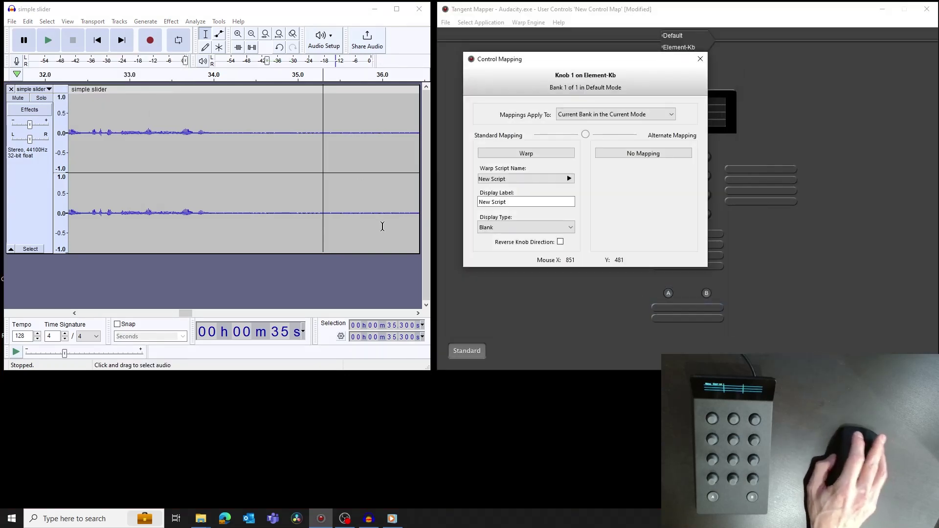
left_click(359, 196)
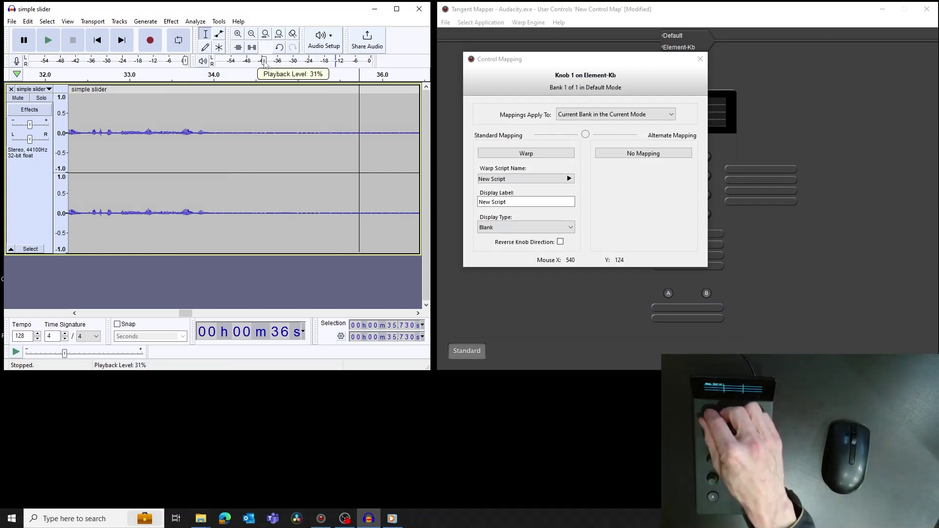
left_click_drag(264, 61, 227, 63)
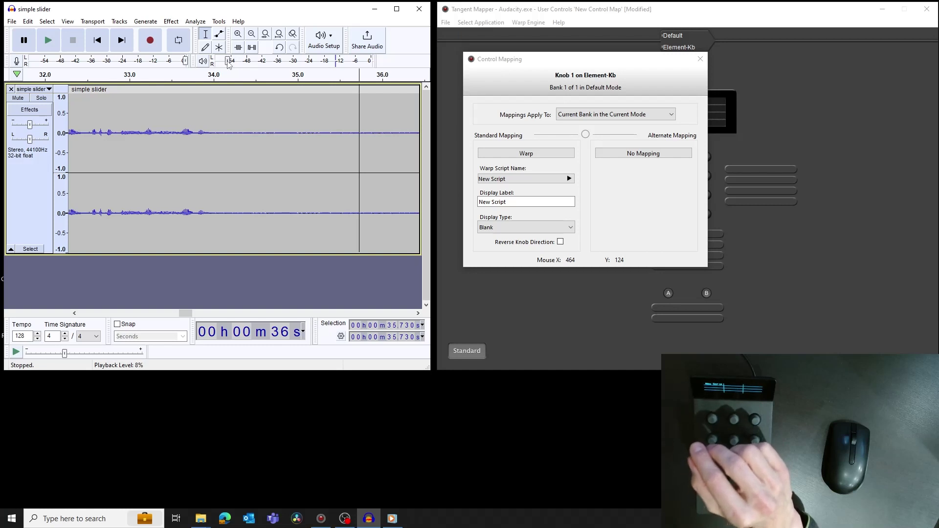
left_click_drag(228, 63, 344, 66)
Review New Script's move, click and coordinate lines, then set Audacity's playback level to 55%.
left_click(503, 179)
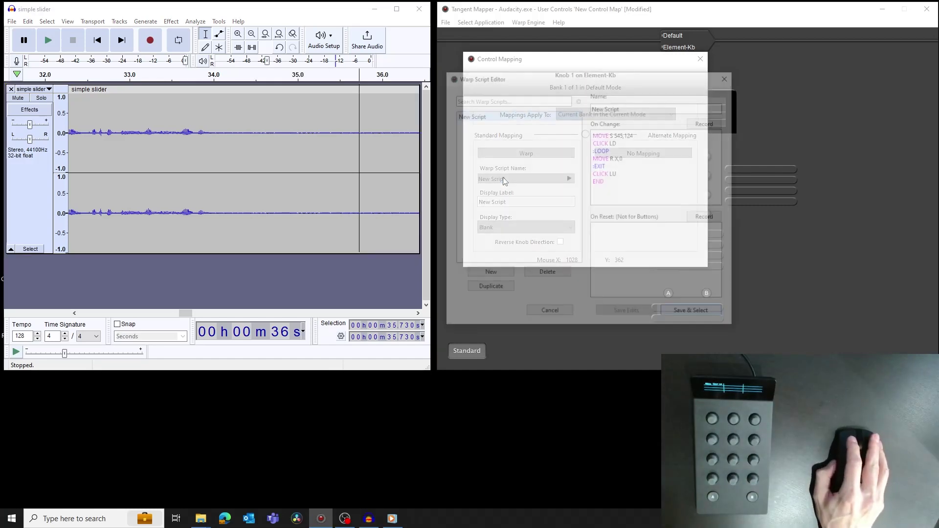
left_click_drag(635, 134, 594, 133)
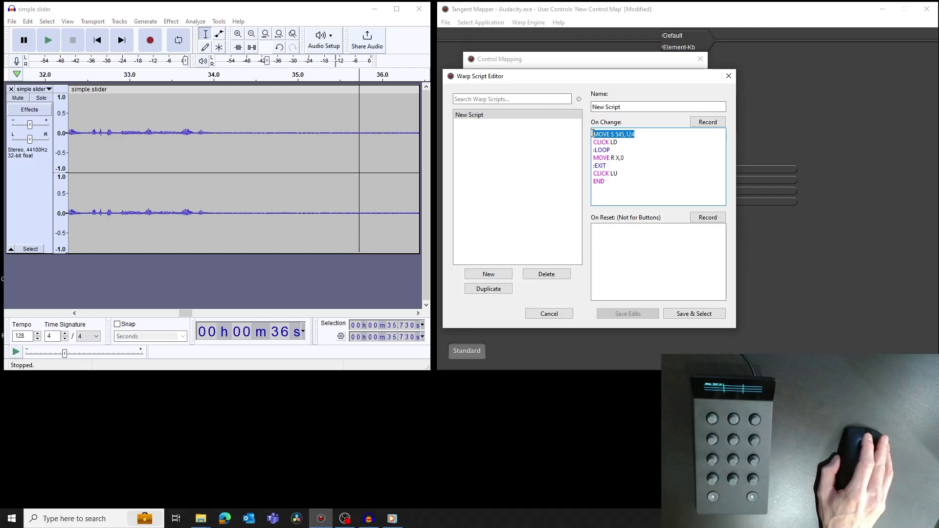
left_click_drag(618, 142, 594, 158)
left_click(625, 158)
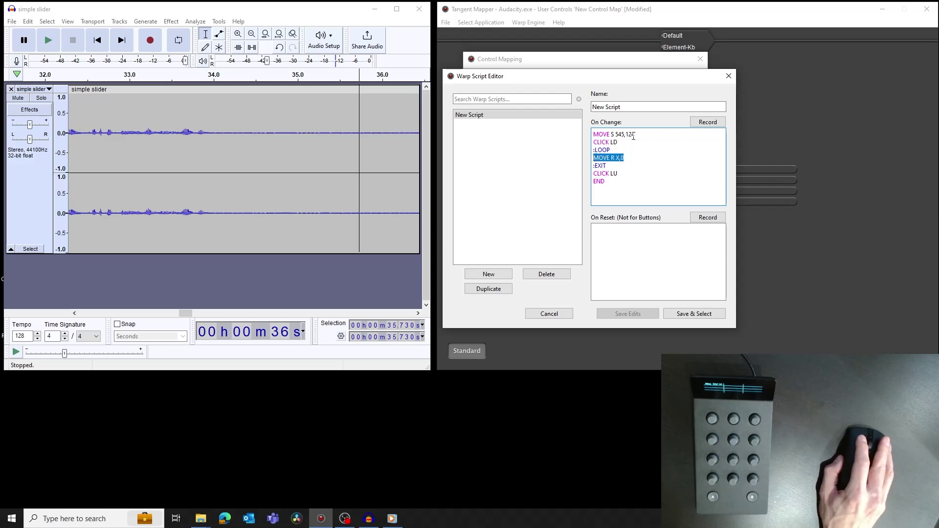
left_click_drag(635, 134, 615, 135)
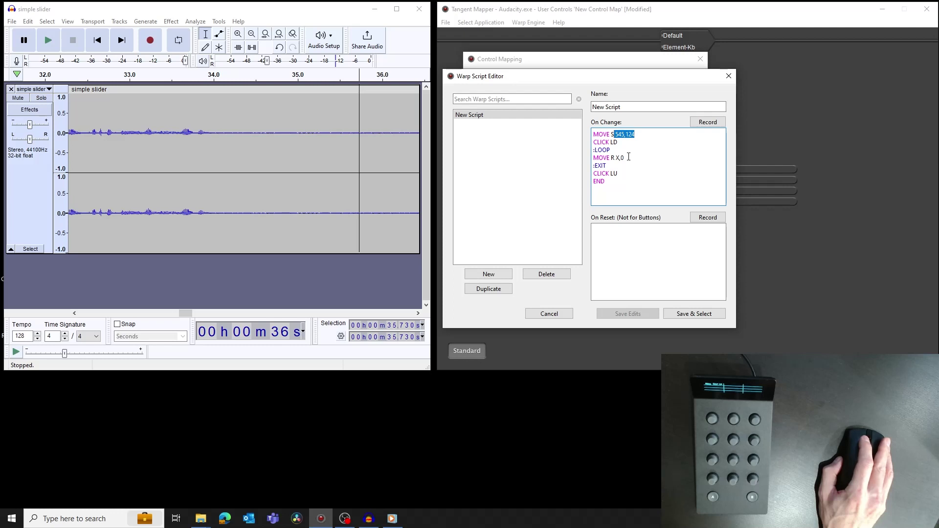
left_click(303, 64)
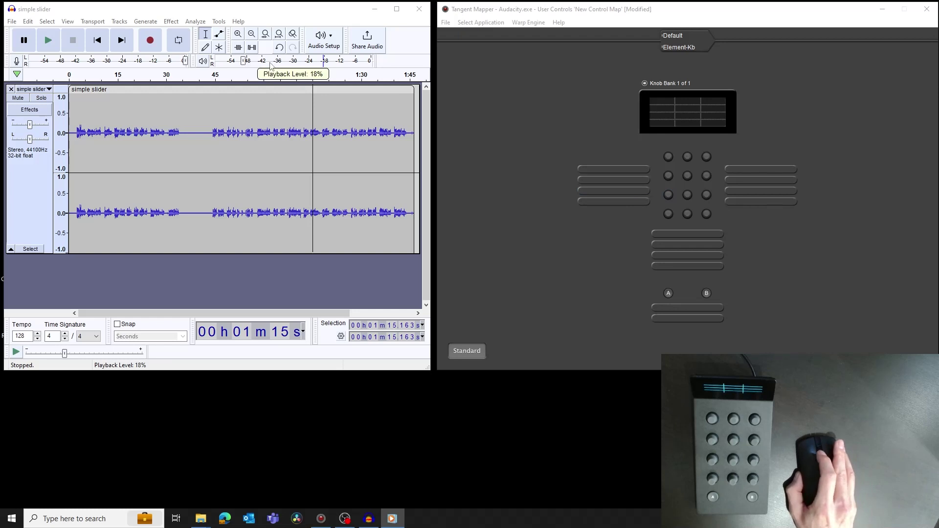
Scroll over Audacity's Playback Level slider to raise it.
scroll(273, 66, "up", 3)
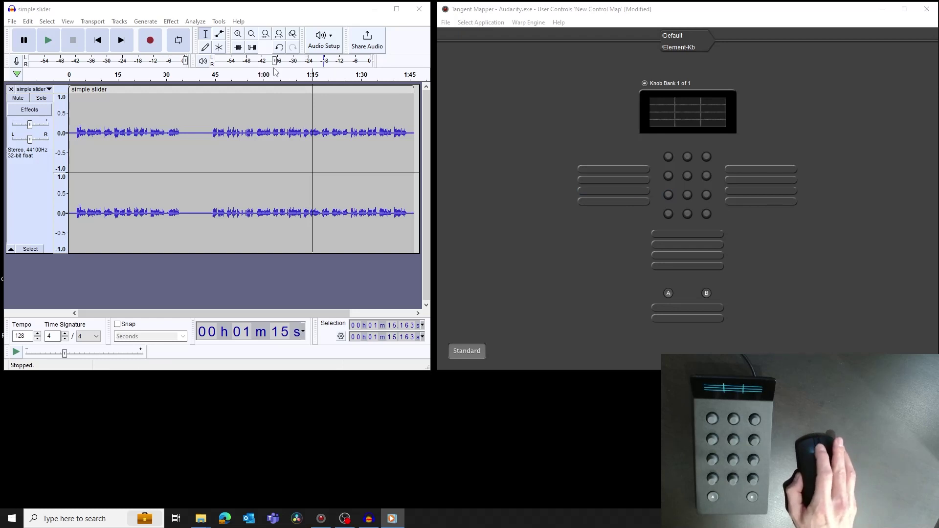
Record a new knob 1 Warp script: move to 616,124 and scroll by the knob amount.
left_click(670, 156)
left_click(558, 154)
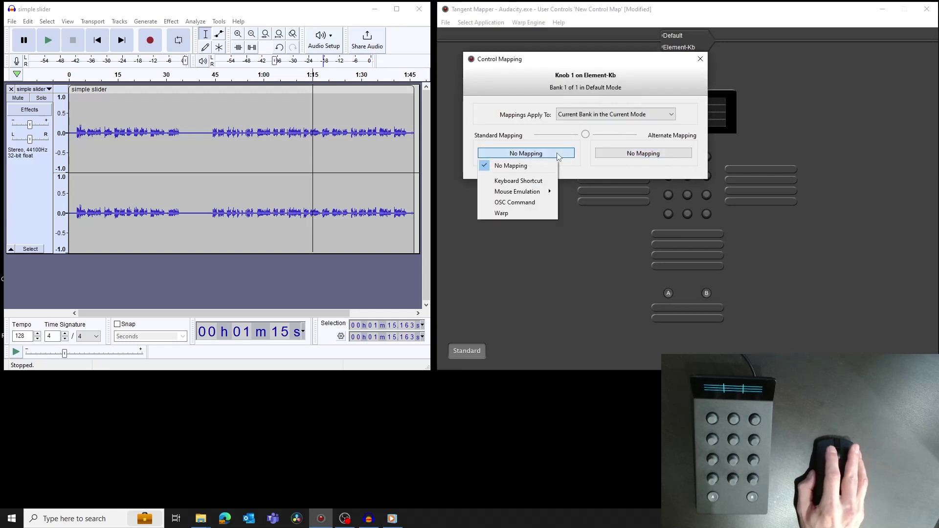
left_click(539, 218)
left_click(489, 275)
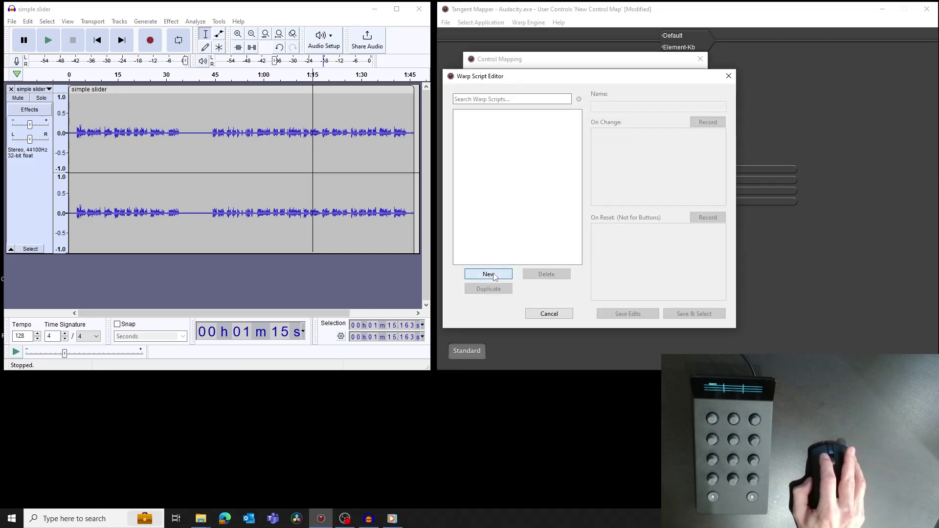
left_click(707, 125)
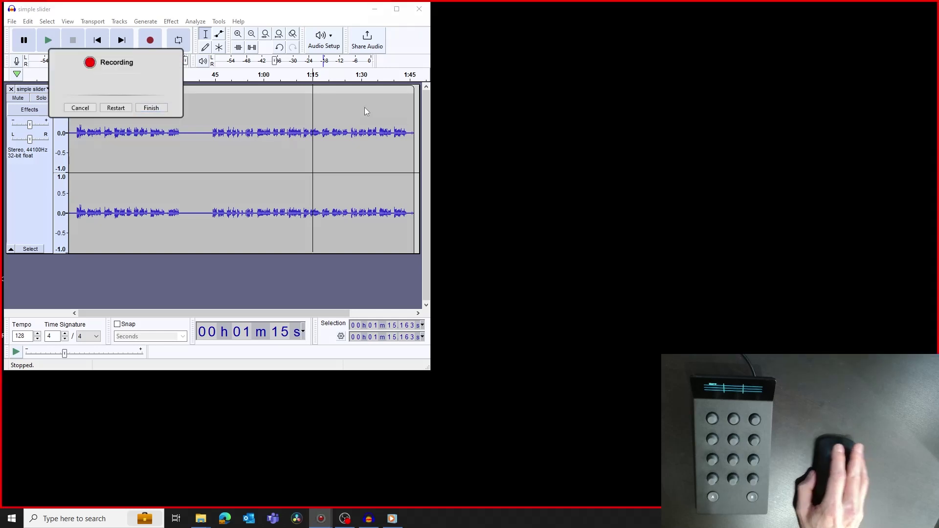
scroll(304, 64, "down", 1)
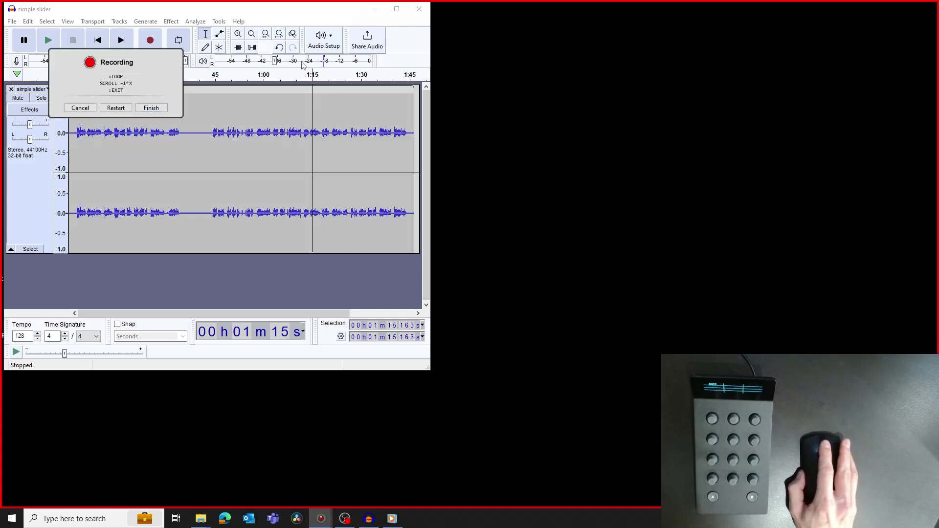
left_click(146, 108)
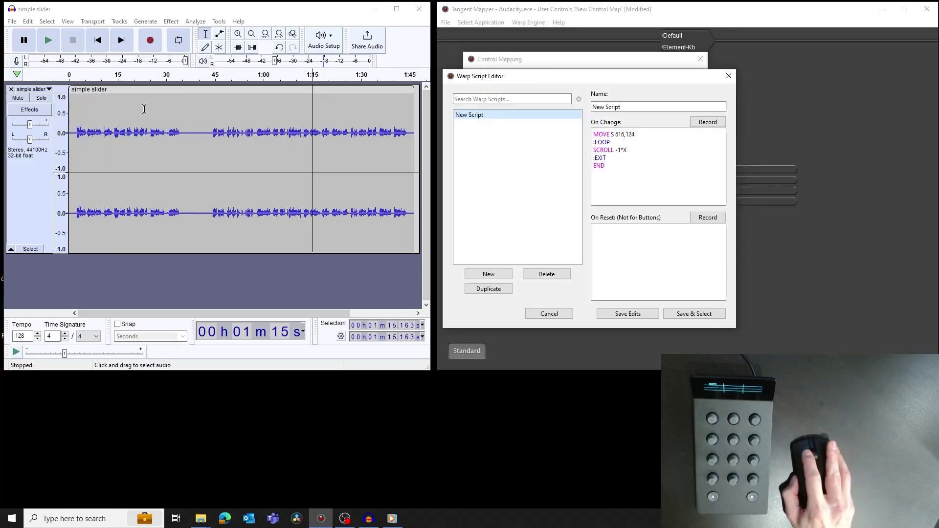
Save the scroll script to knob 1 and turn it, leaving Audacity's playback level near 54%.
left_click(694, 313)
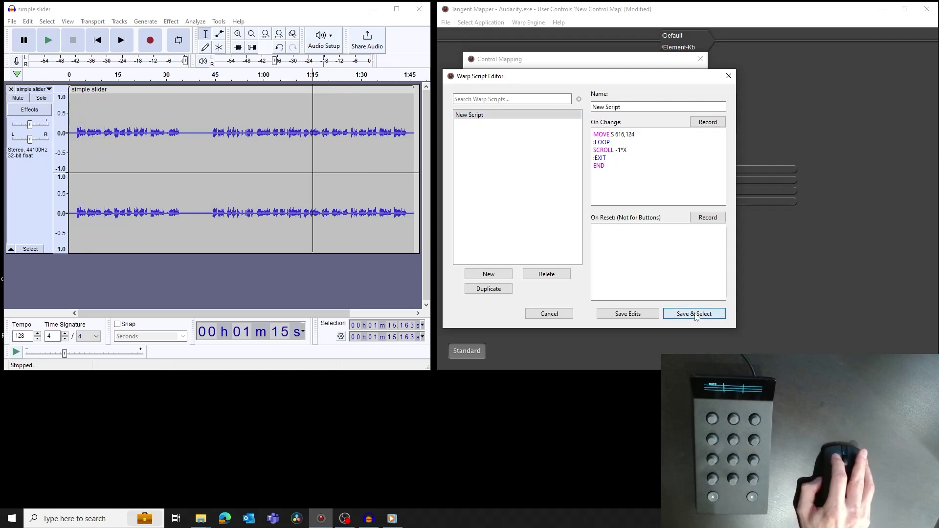
left_click(356, 267)
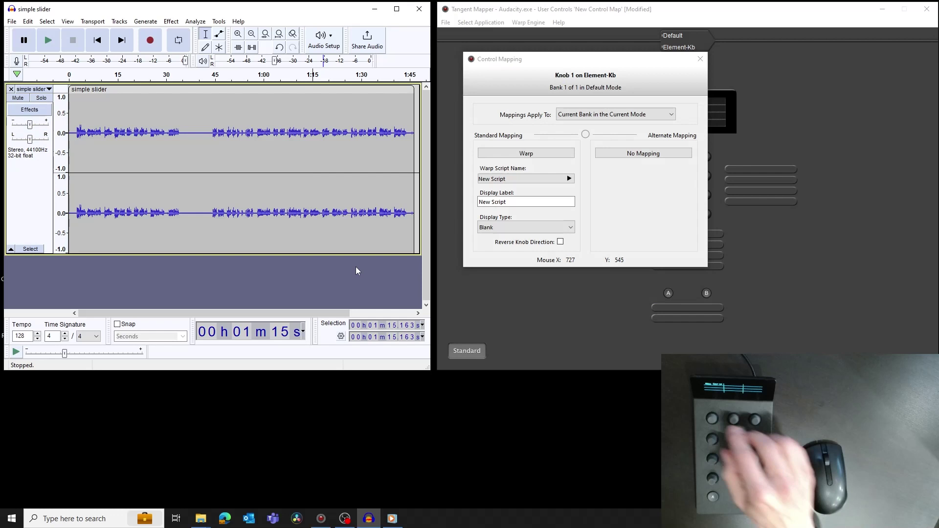
scroll(302, 61, "down", 2)
scroll(303, 63, "up", 5)
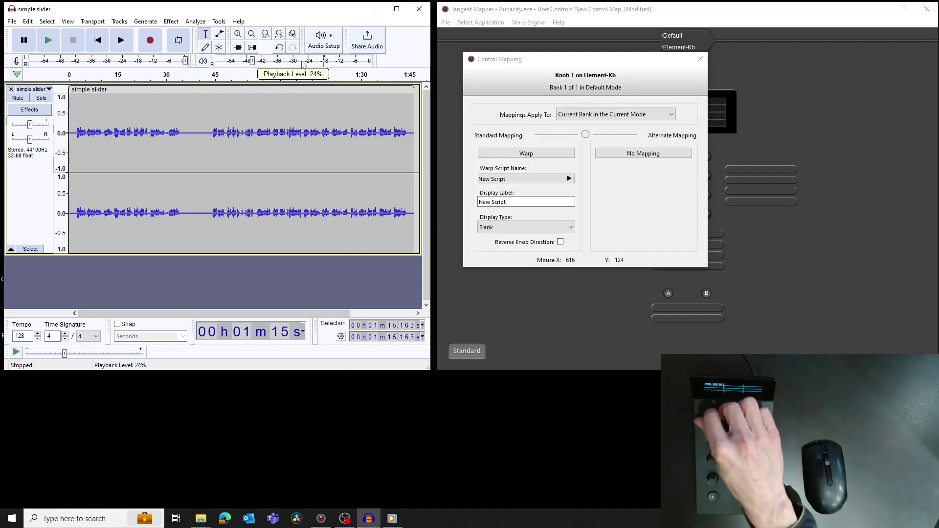
scroll(303, 63, "down", 3)
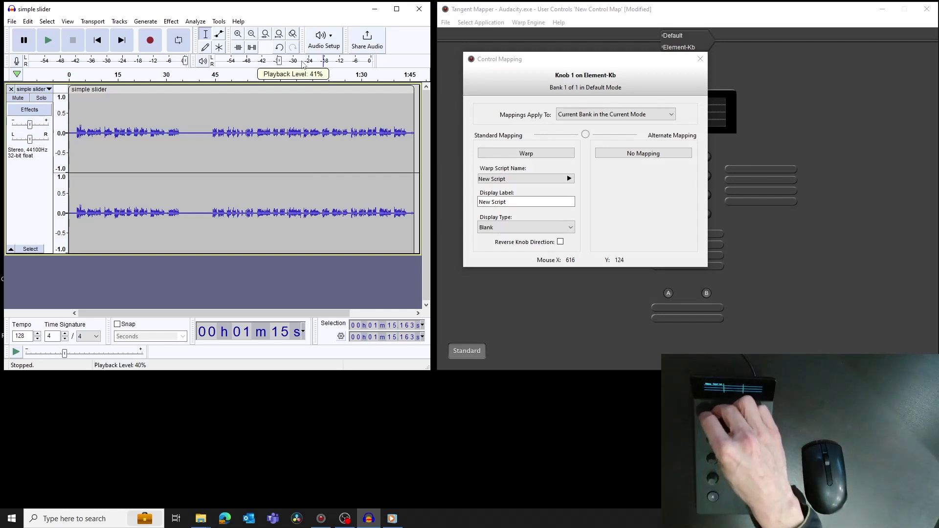
scroll(304, 63, "down", 2)
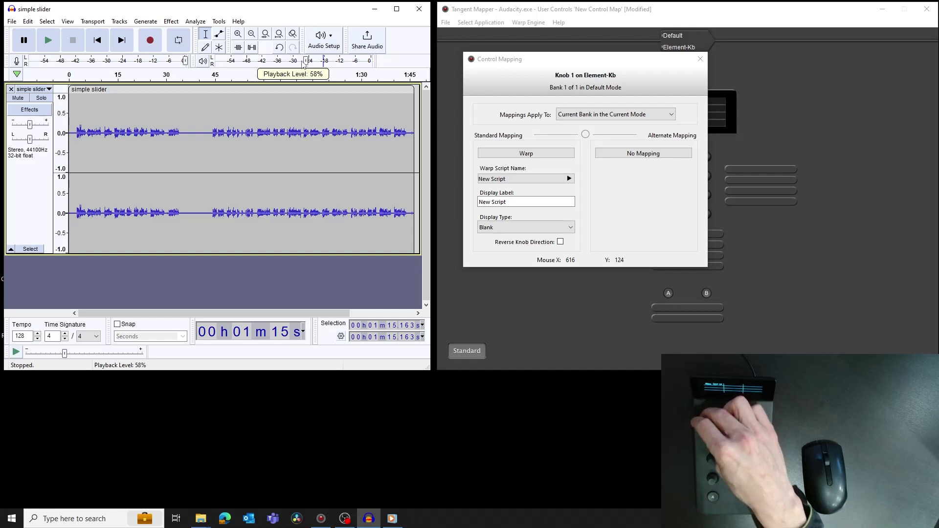
scroll(304, 63, "up", 5)
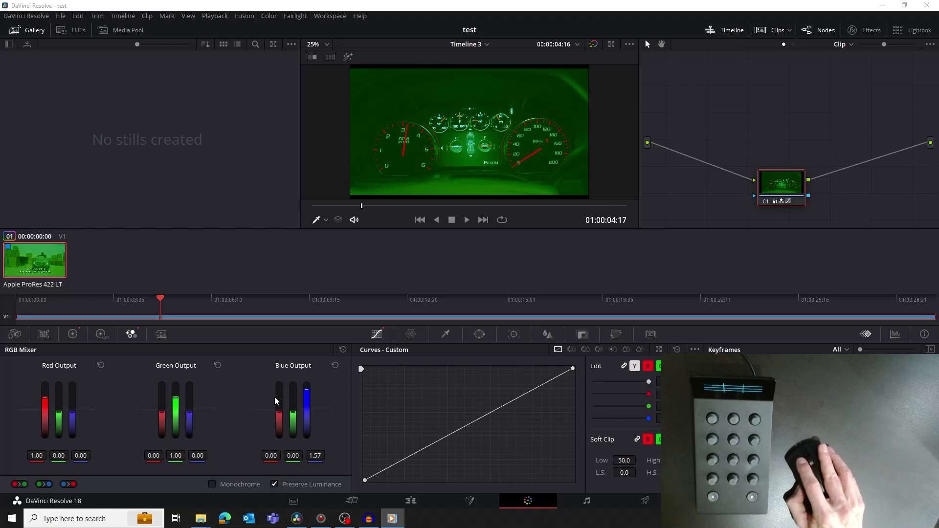
In Resolve, drag the Blue Output blue value from 1.57, swinging through 1.24 and 1.72, down to -0.79.
left_click(309, 405)
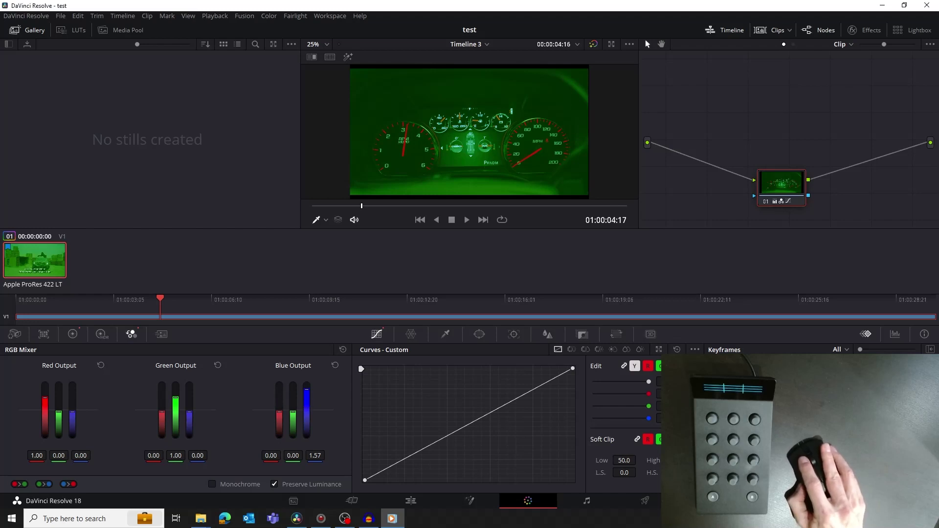
mouse_move(307, 409)
left_mouse_down()
mouse_move(307, 419)
mouse_move(308, 398)
left_mouse_up()
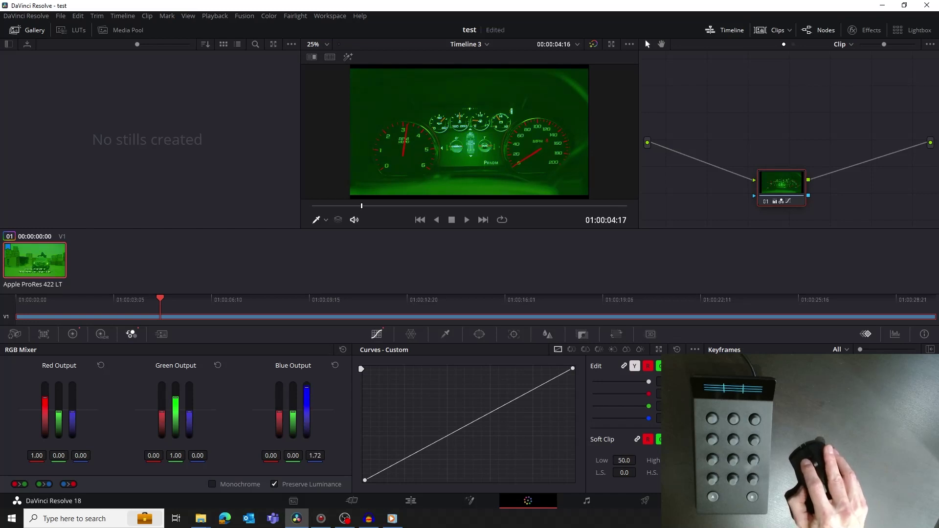
left_click_drag(315, 456, 299, 455)
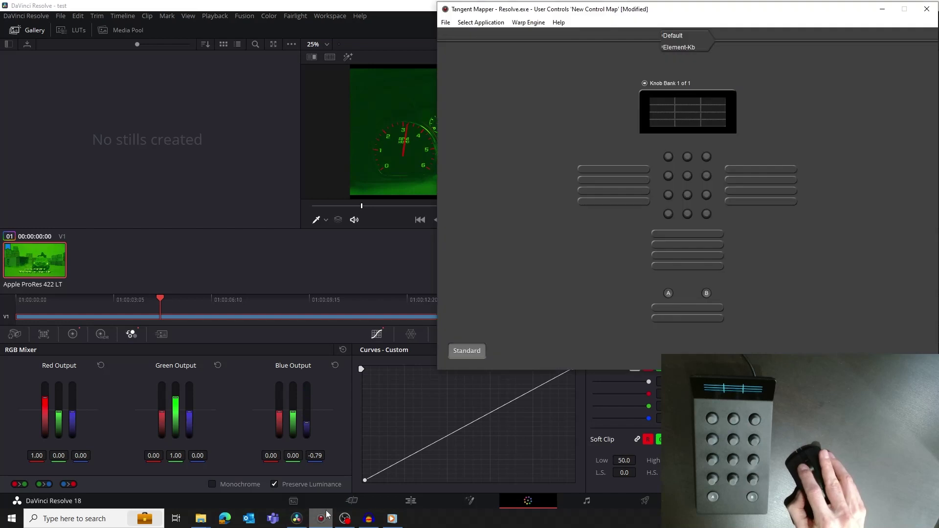
Set knob 1's mapping type to Warp script and start a new script.
left_click(321, 519)
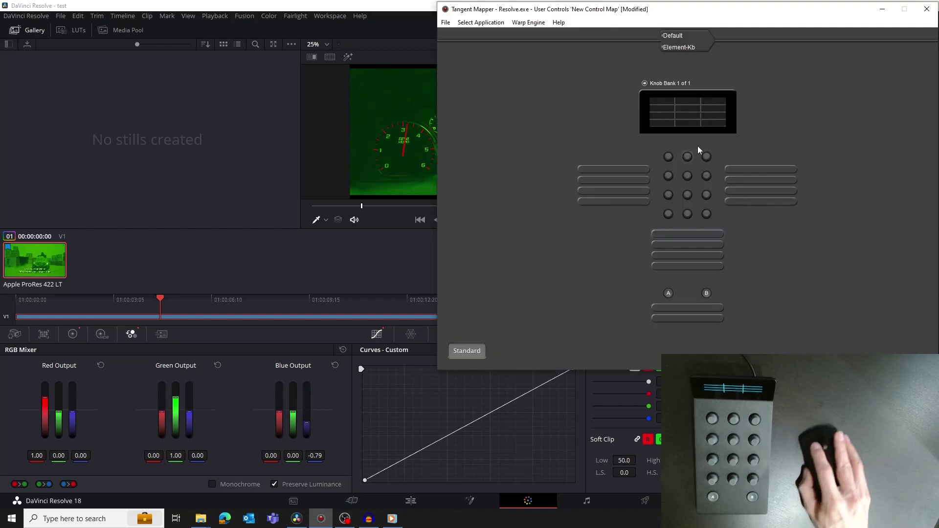
left_click(667, 157)
left_click(492, 153)
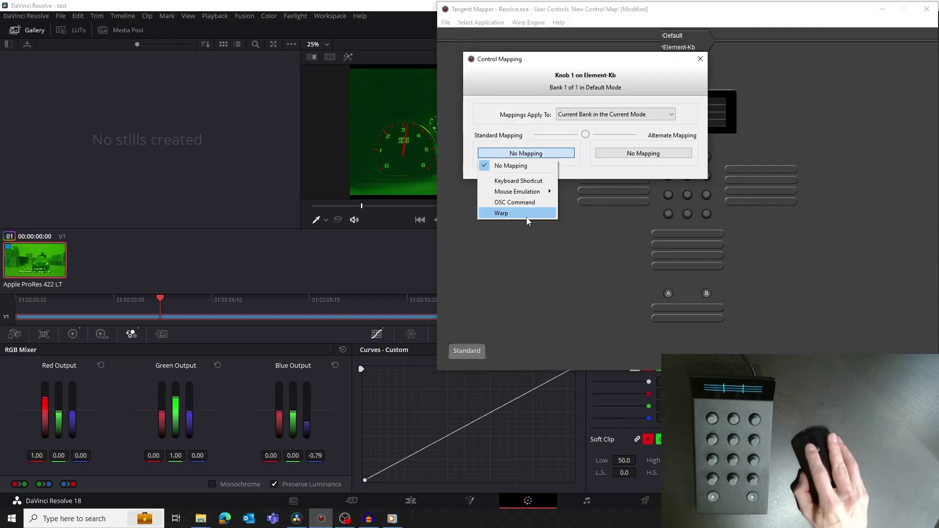
left_click(528, 214)
left_click(493, 275)
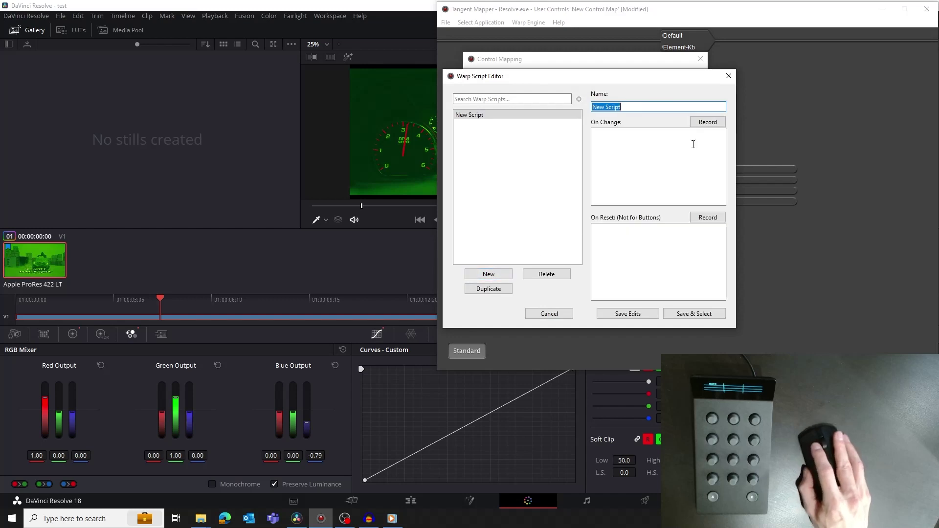
Record a drag on Resolve's Blue Output blue value, then save and assign the script to knob 1.
left_click(708, 122)
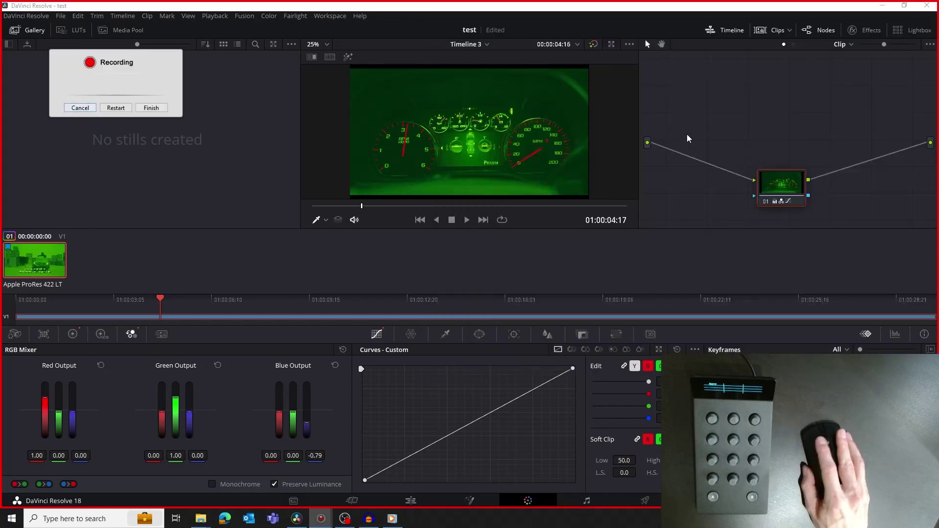
left_click(316, 460)
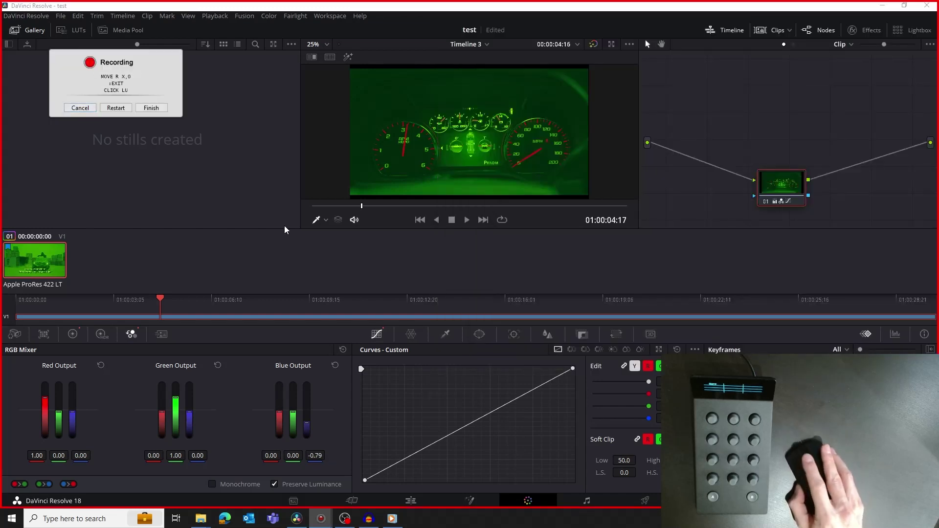
left_click(154, 110)
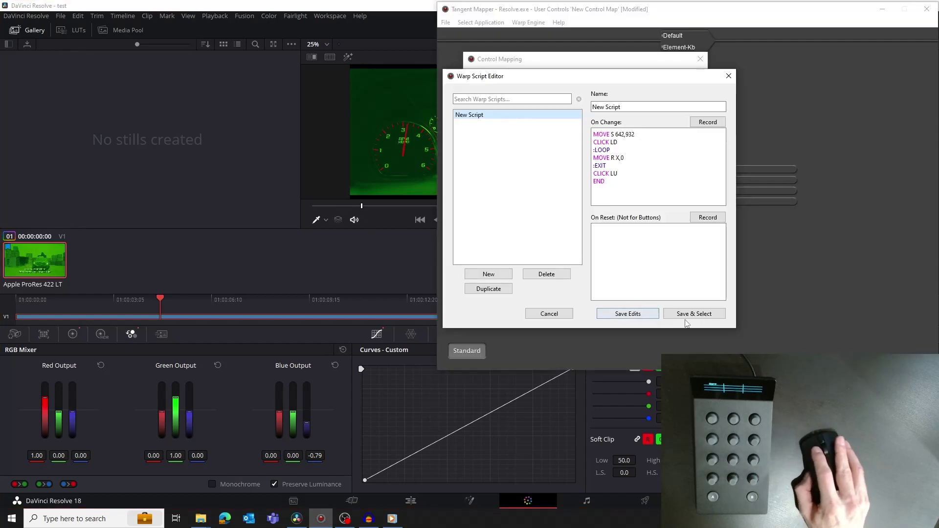
left_click(704, 314)
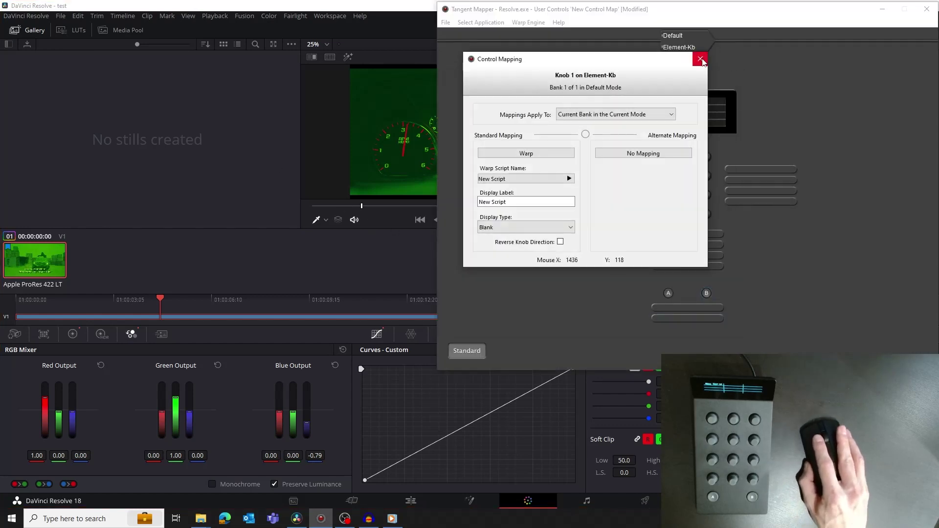
left_click(701, 59)
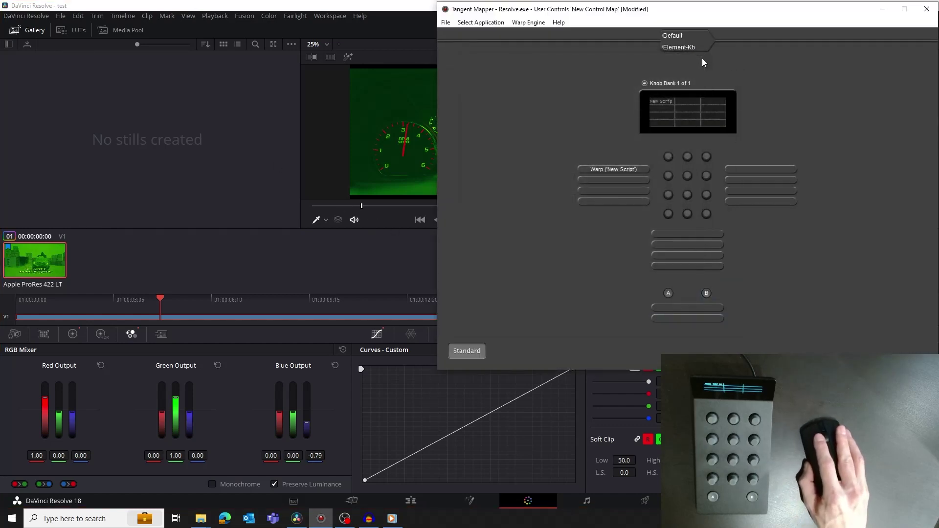
Set knob 3's mapping type to Warp script and start a second new script.
left_click(707, 156)
left_click(547, 154)
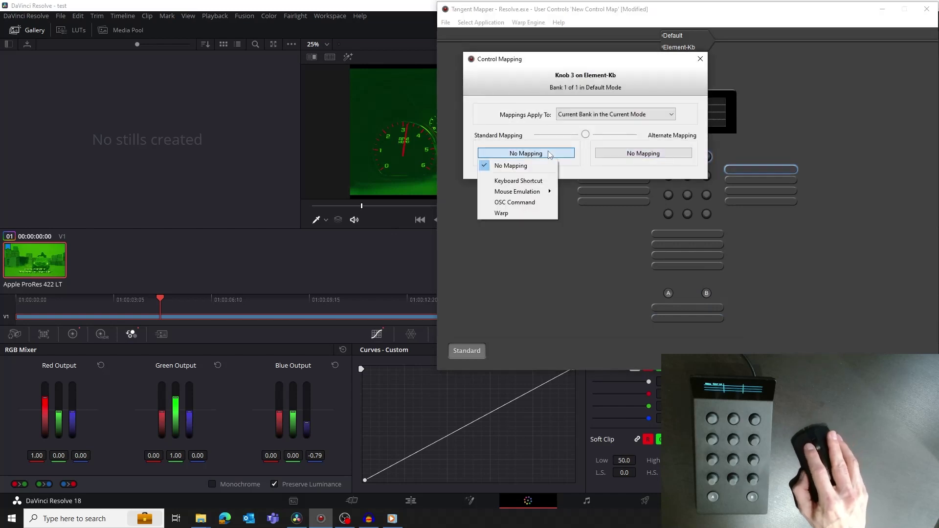
left_click(520, 215)
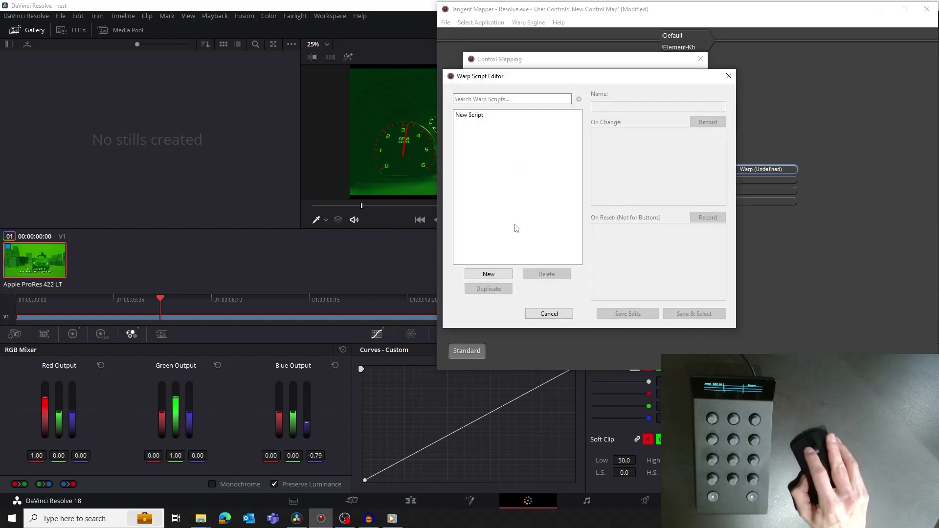
left_click(488, 274)
Record moving the Blue Output blue level, save it to knob 3, and return to Resolve.
left_click(708, 122)
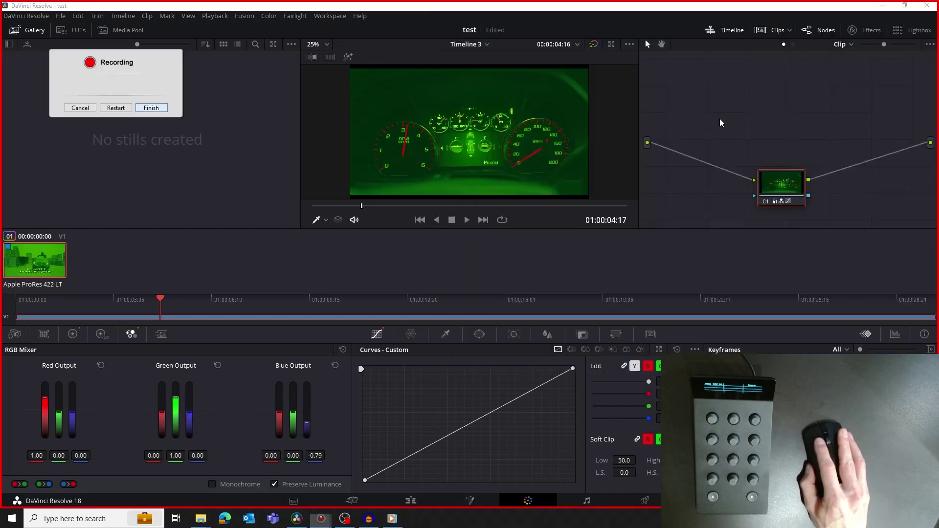
left_click(307, 392)
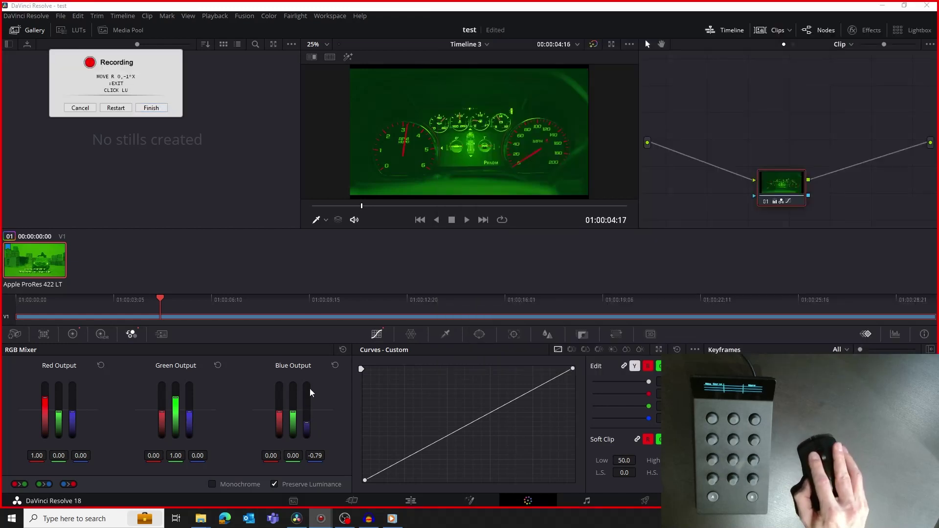
left_click(151, 108)
left_click(678, 314)
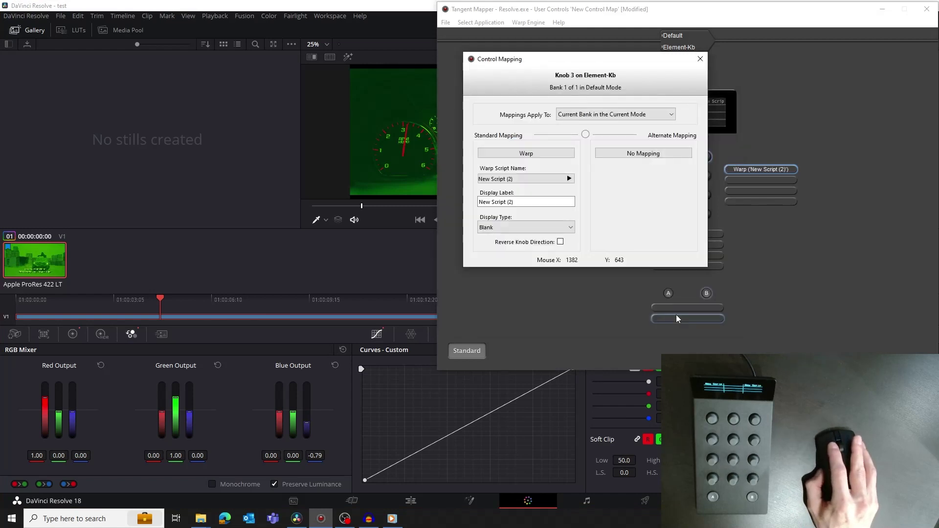
left_click(463, 99)
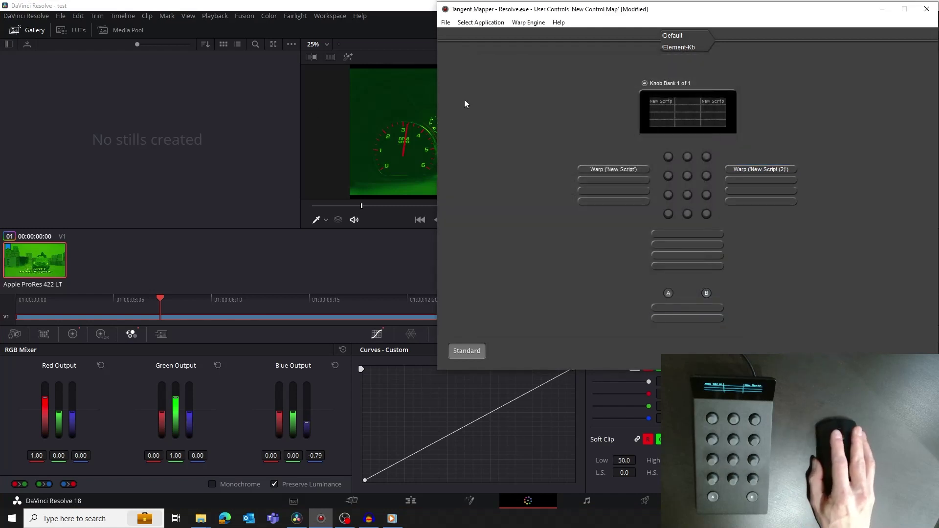
left_click(274, 135)
left_click(308, 392)
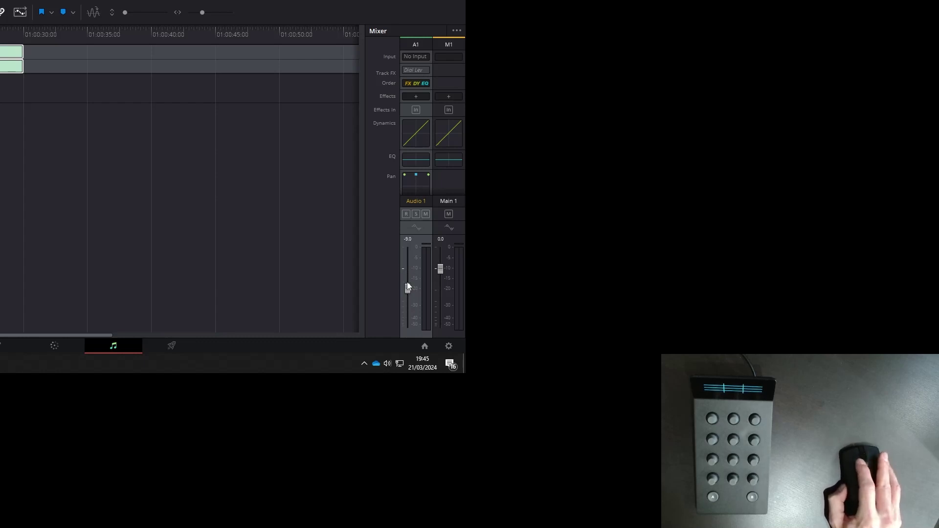
Start a new Warp script for knob 1 and record raising Fairlight's Audio 1 fader.
key("alt+Tab")
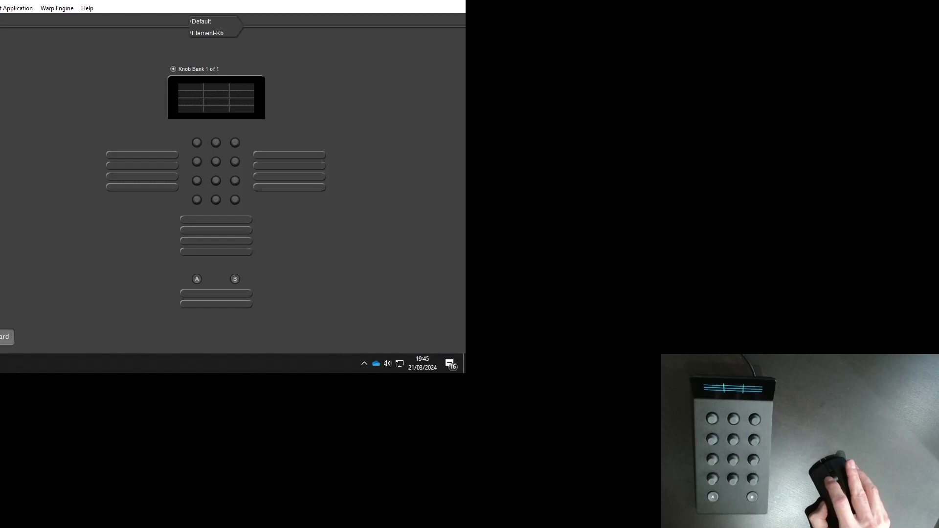
left_click(197, 143)
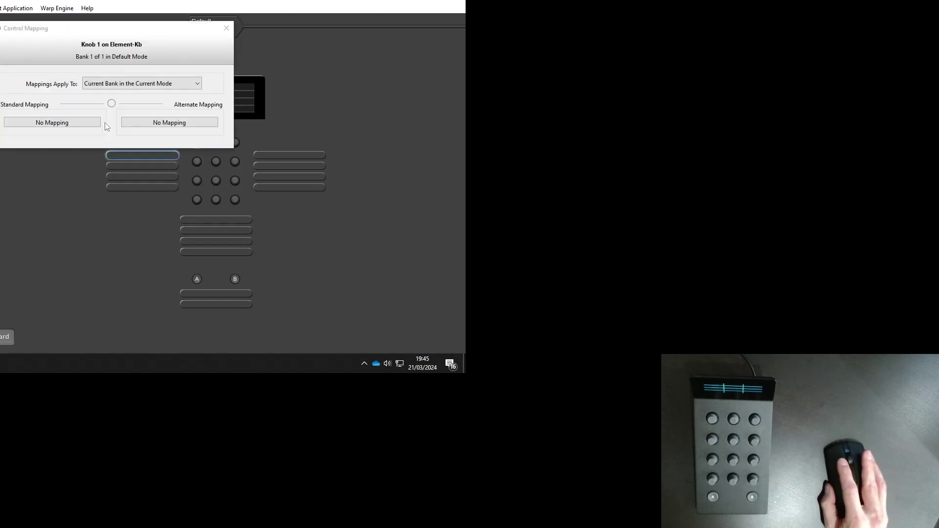
left_click(89, 125)
left_click(59, 184)
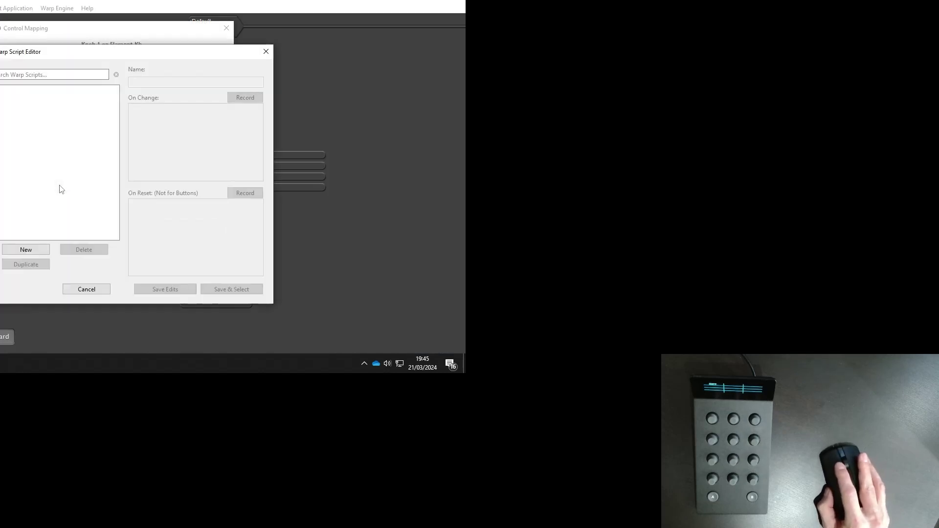
left_click(29, 248)
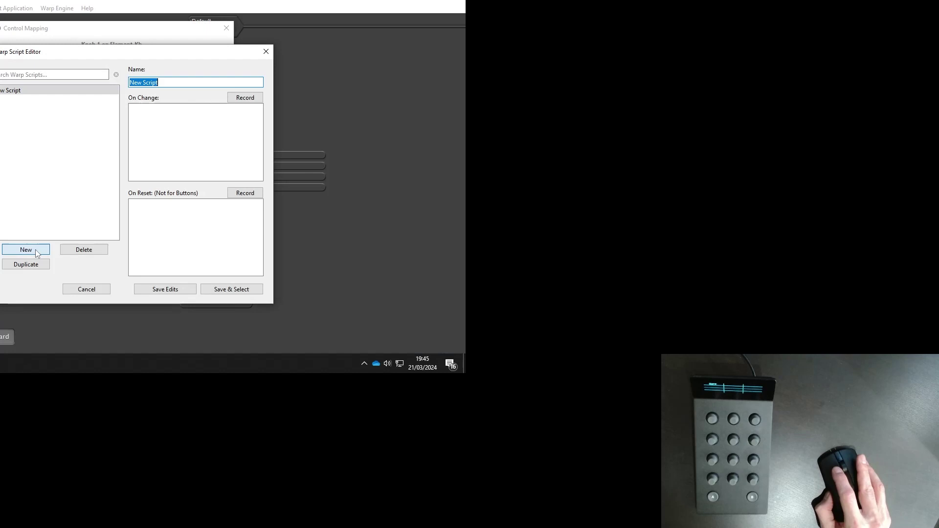
left_click(245, 101)
left_click_drag(408, 290, 405, 261)
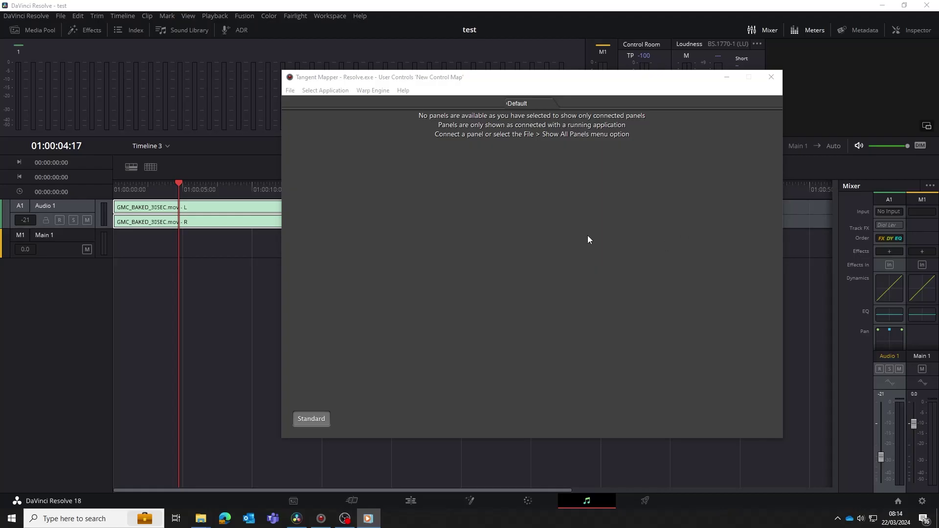
Show Tangent Mapper's Help menu with the User Manual, Mapper Made Simple and Warp Engine guides.
left_click(588, 236)
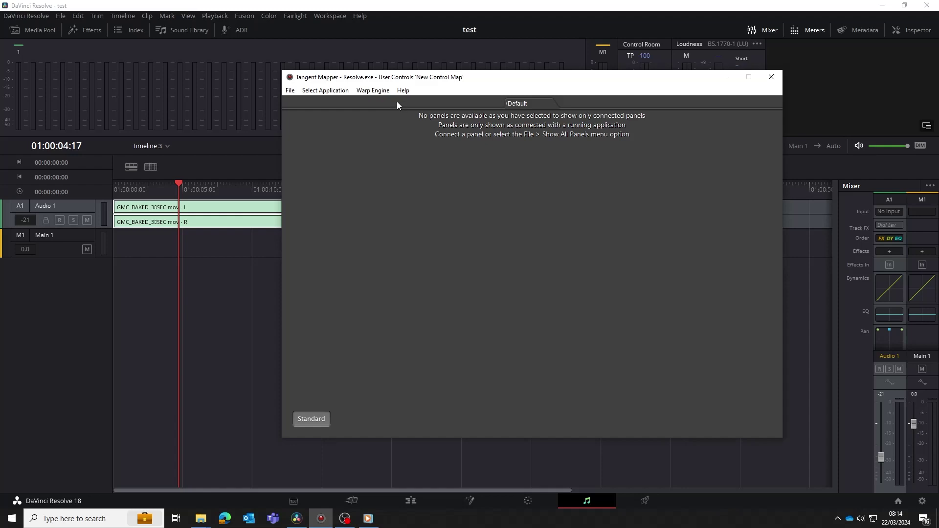
left_click(403, 91)
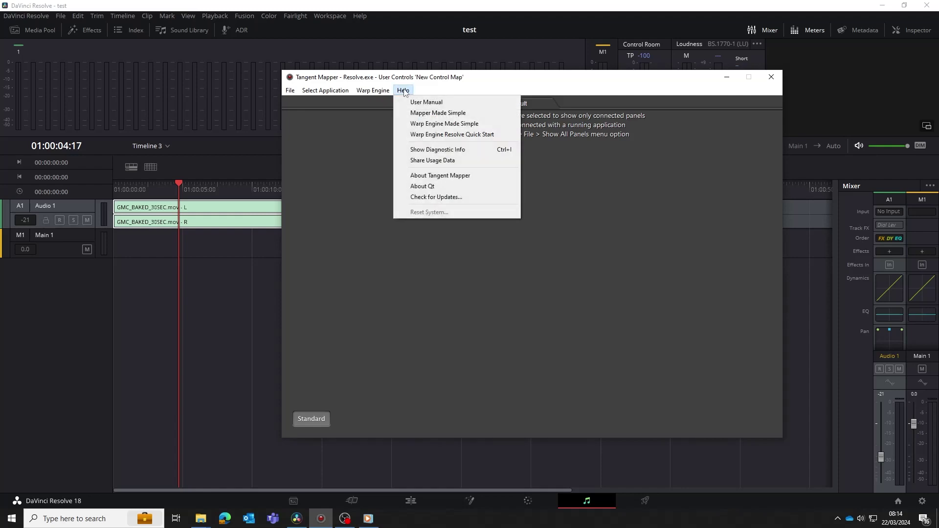